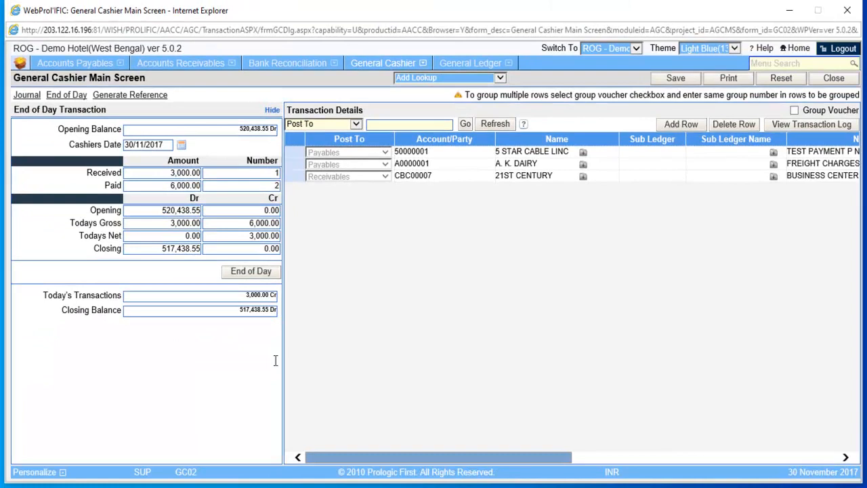
- Add a transaction row posted to Receivables and pick 3G ZONE. as its party
click(678, 126)
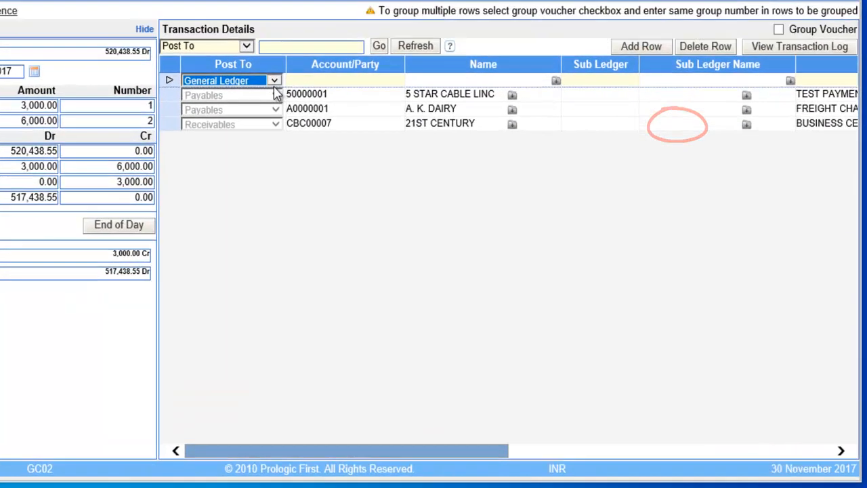
click(275, 82)
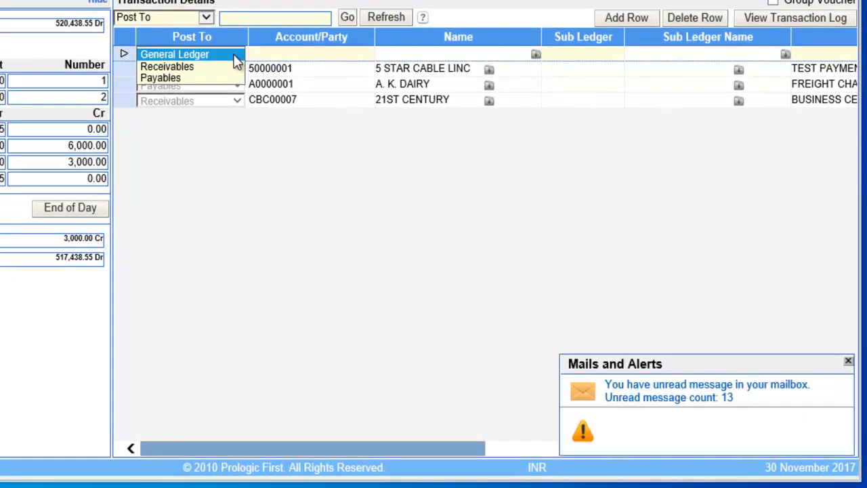
click(208, 68)
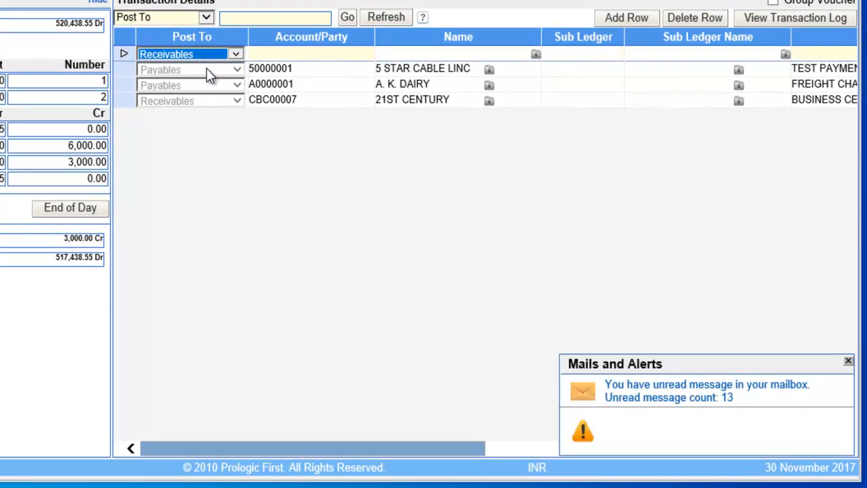
click(273, 54)
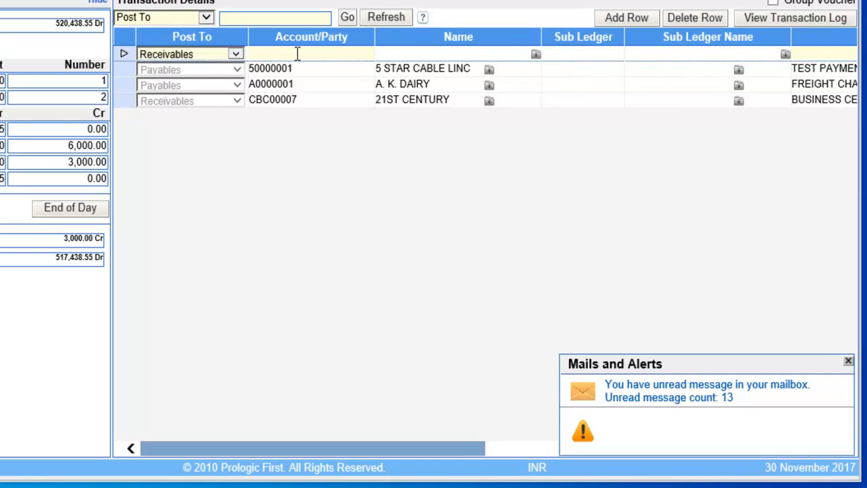
click(535, 56)
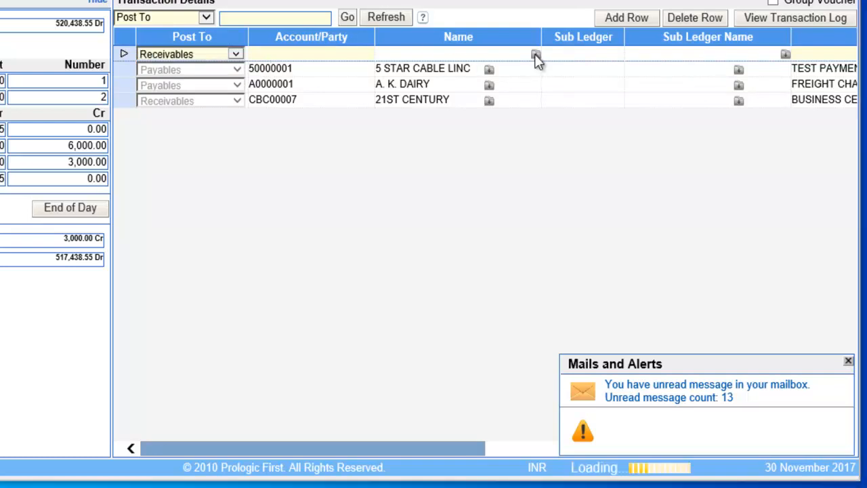
double_click(103, 178)
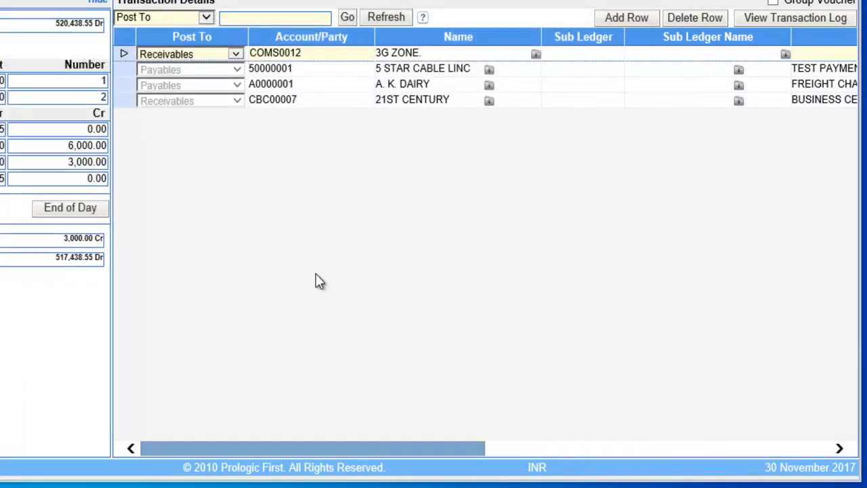
- Enter the narration "payment made by guest" for the new 3G ZONE. row
drag(406, 445, 518, 444)
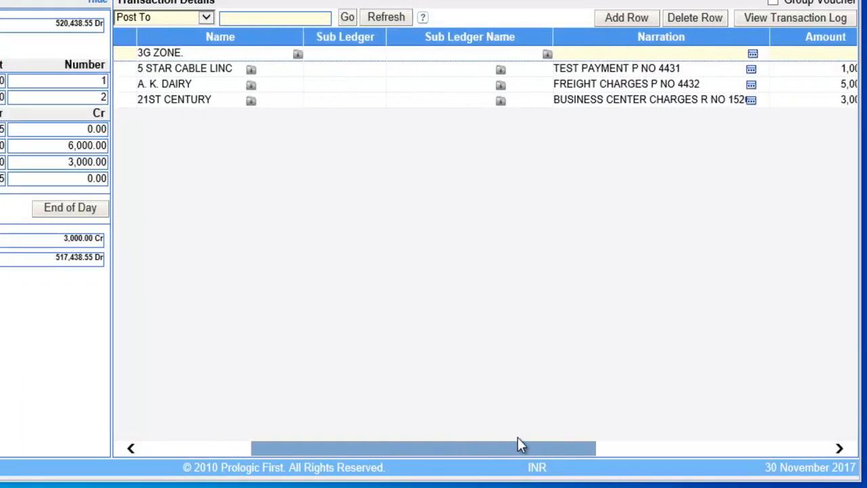
click(581, 53)
text(payment mad)
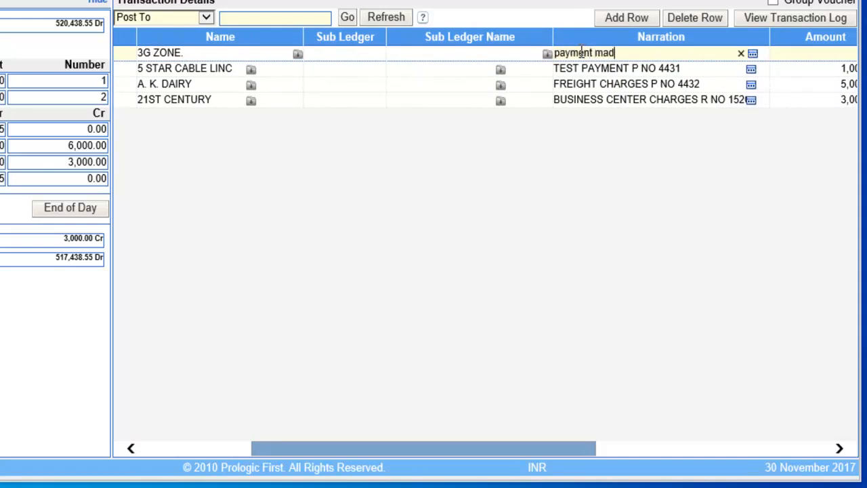
text(e by guest)
- Set the 3G ZONE. row's amount to 600 and its flag to Received
drag(574, 448, 653, 448)
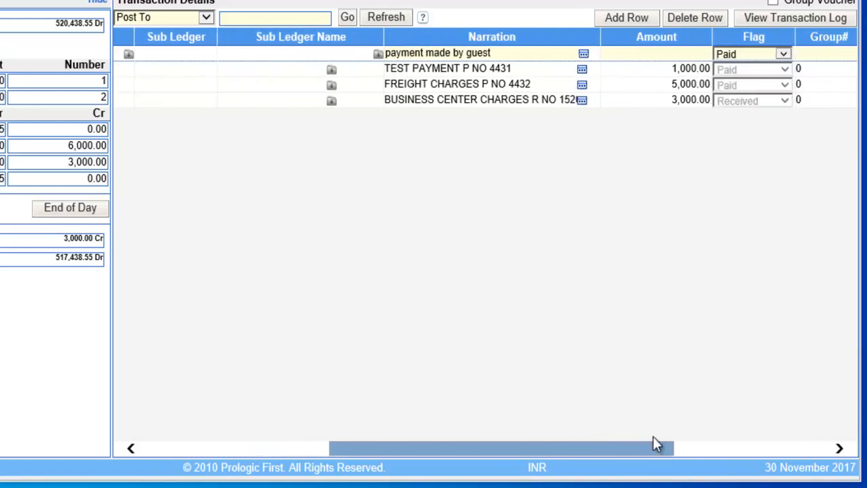
click(681, 54)
text(600)
click(783, 54)
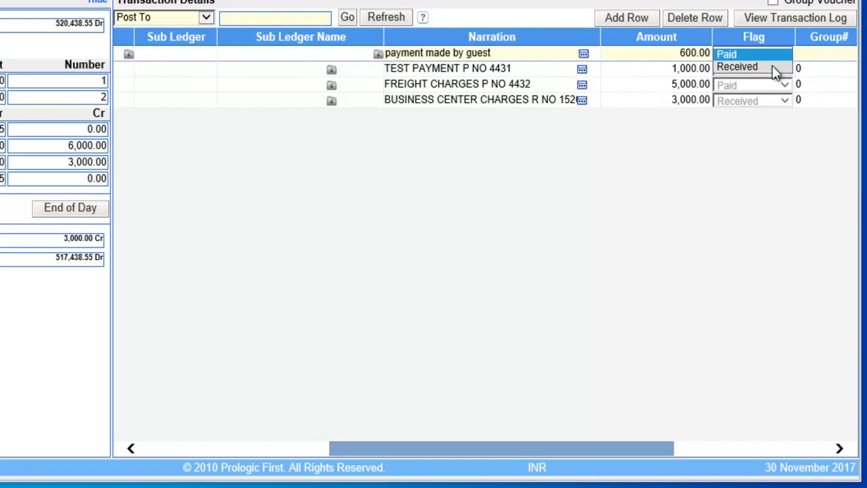
click(772, 68)
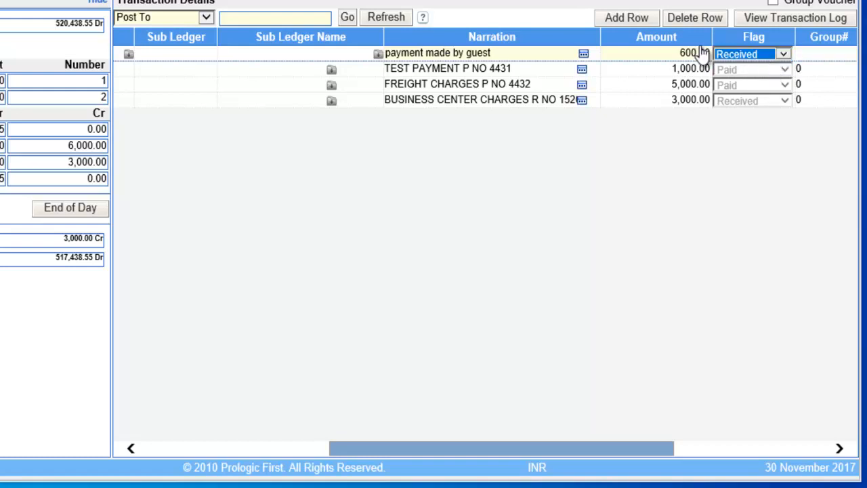
- Add another transaction row posted to General Ledger with the account A/C CEL - FOOD COURT CCNT
click(647, 18)
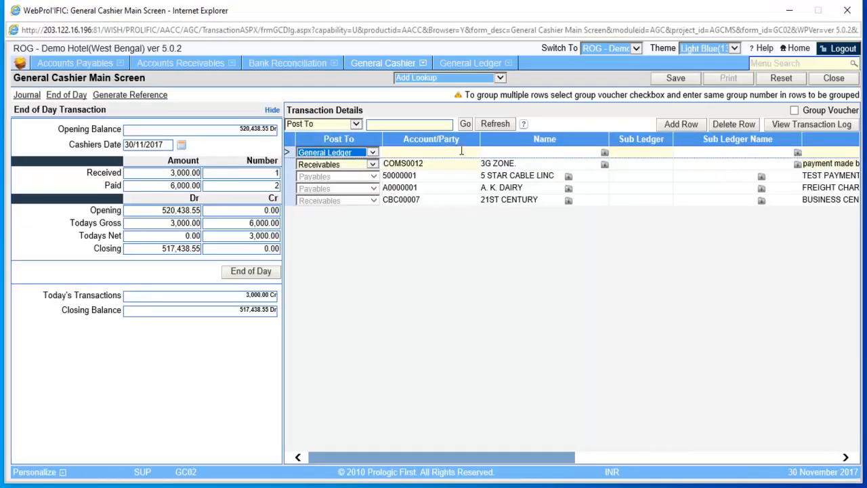
click(353, 56)
click(527, 55)
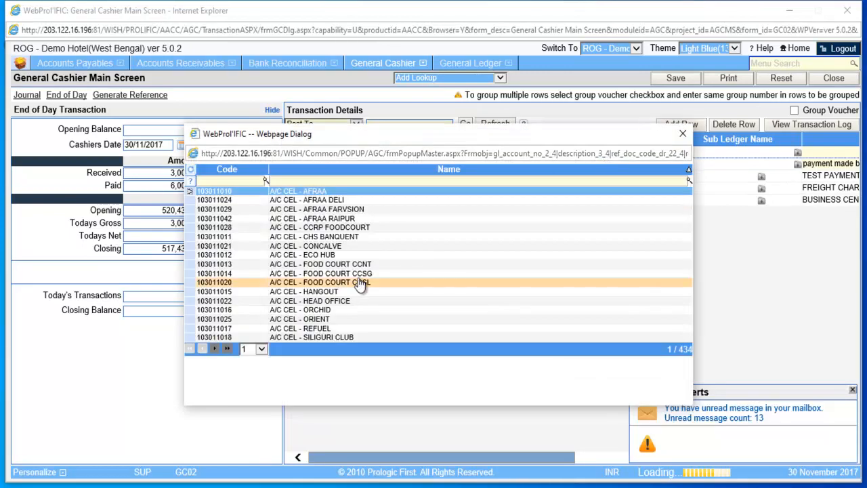
double_click(360, 264)
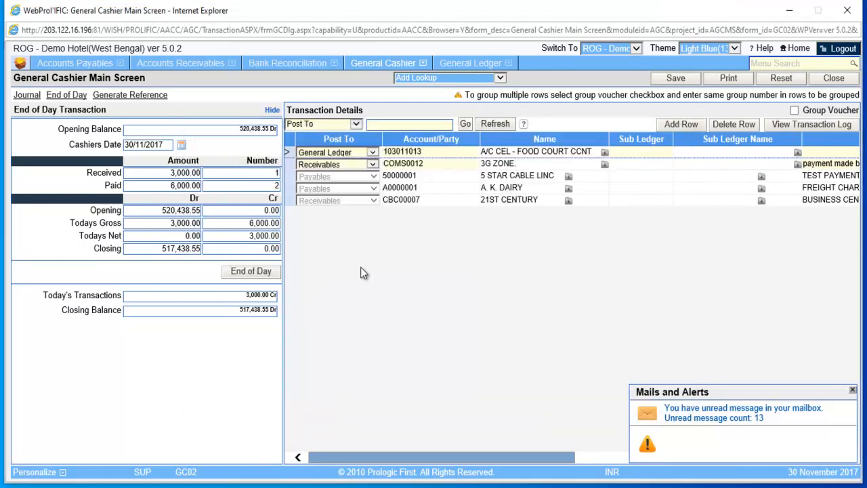
- Enter the narration "food court cash receipt" for the General Ledger row
drag(496, 455, 586, 459)
click(624, 151)
text(food court )
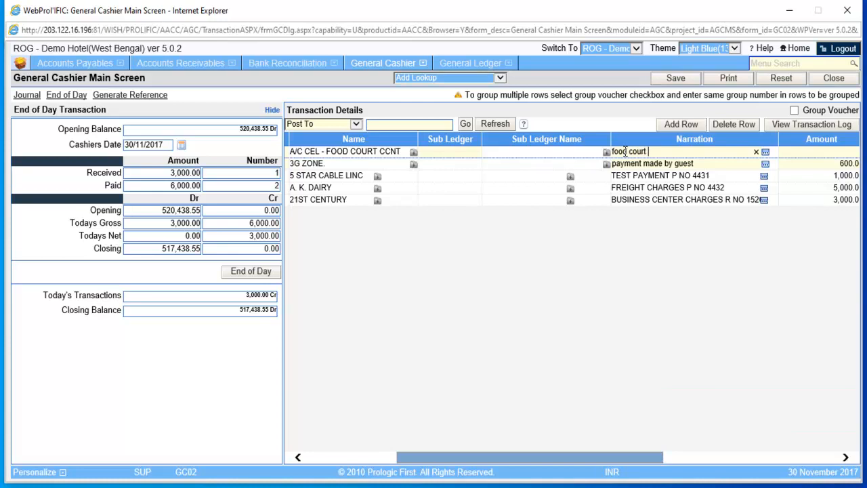
text(cash receive)
key(BackSpace)
key(BackSpace)
key(BackSpace)
key(BackSpace)
text(eipt)
key(Tab)
- Flag the food court row as Received and set its amount to 15000
click(728, 154)
click(719, 162)
click(656, 152)
text(15000)
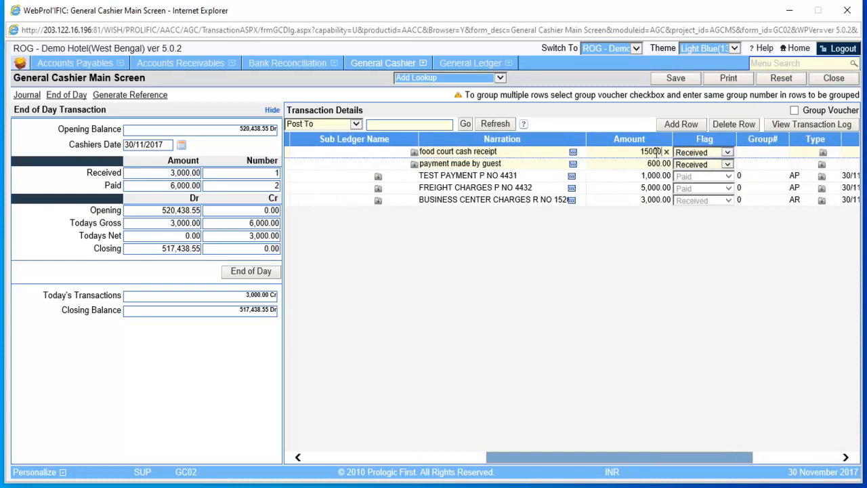
click(695, 331)
- Save the two new cashier transactions and close the generated payment receipt
drag(592, 459, 397, 459)
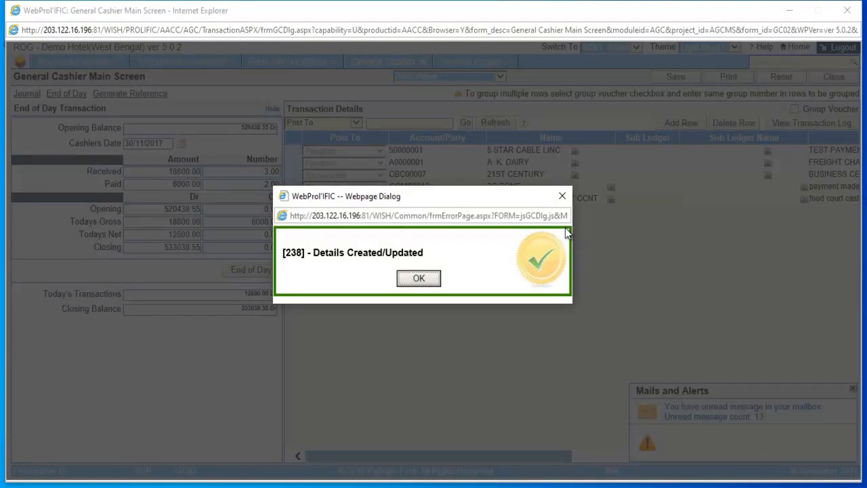
click(420, 278)
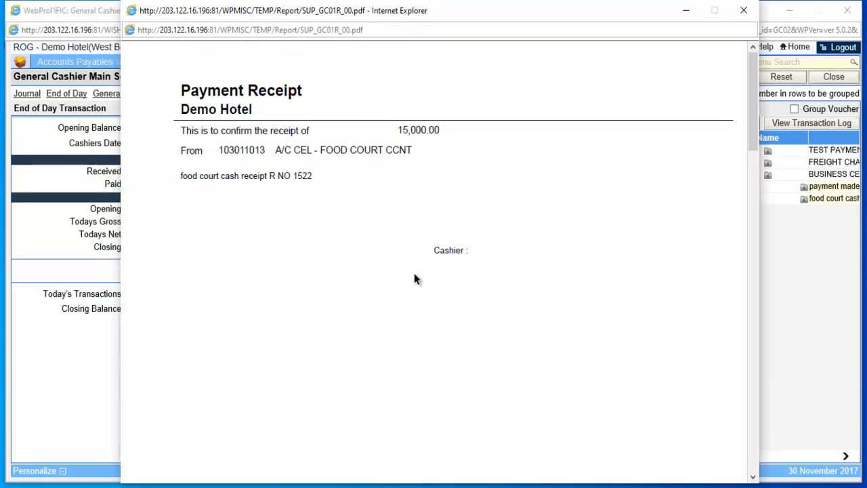
click(744, 12)
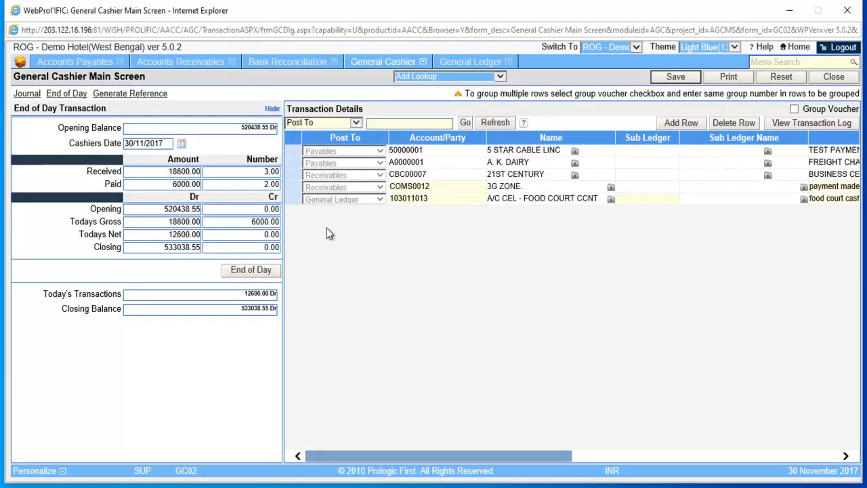
- Review the day's journal details for the debit and credit postings and close them
click(30, 98)
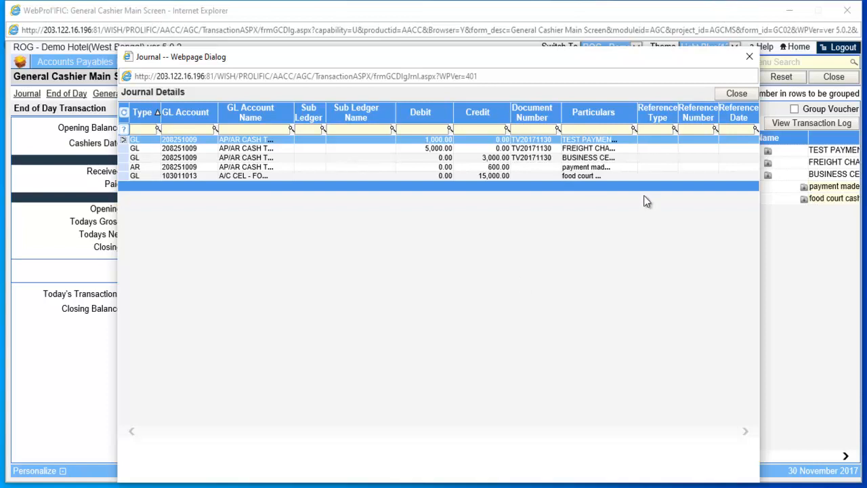
click(738, 94)
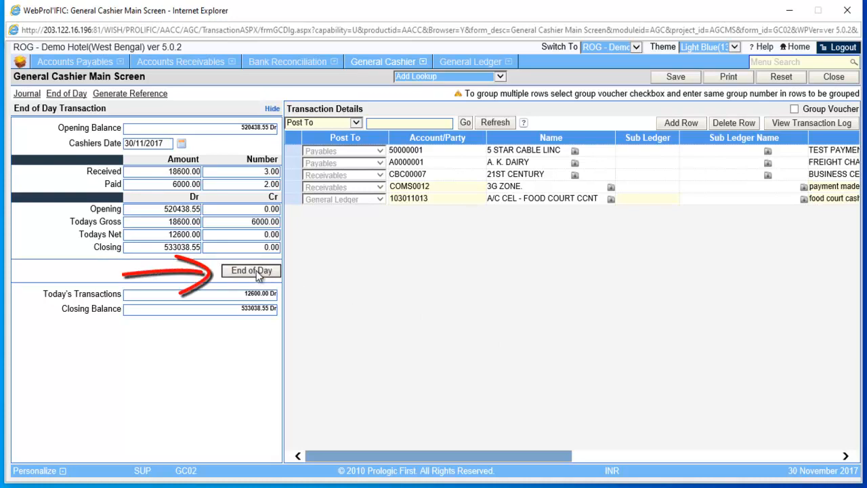
- Run the cashier's End of Day for 30/11/2017, acknowledge it and close the payment receipt report
click(256, 271)
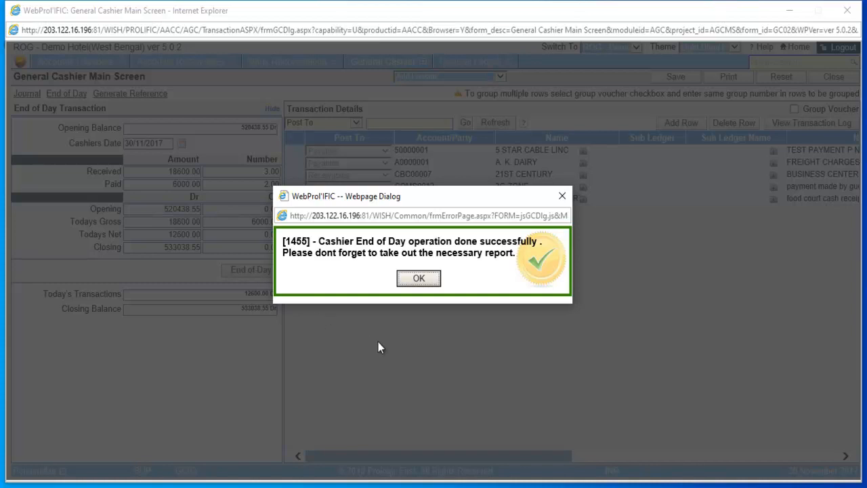
click(418, 277)
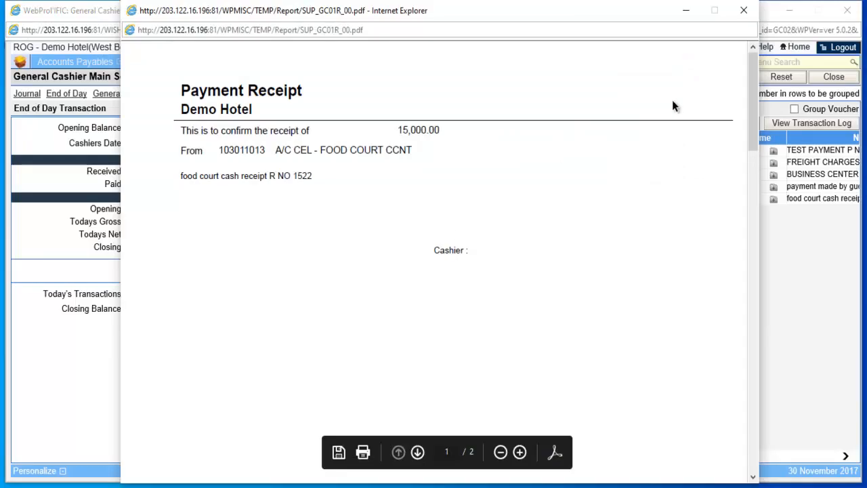
click(744, 10)
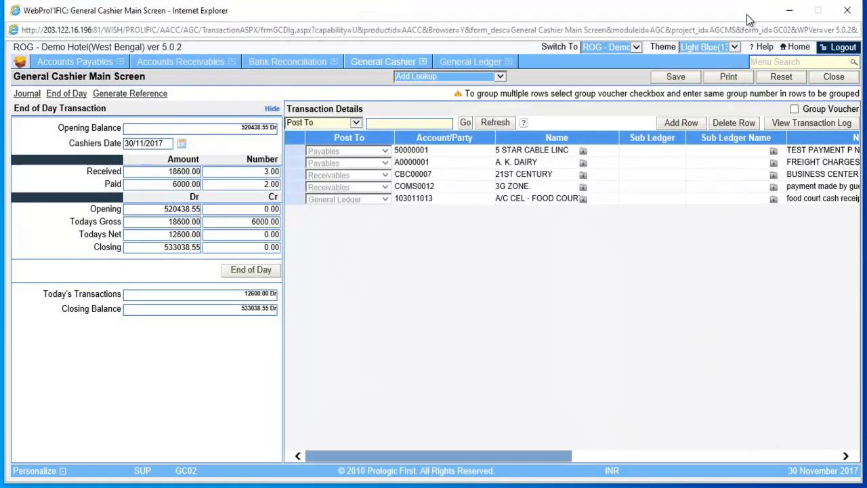